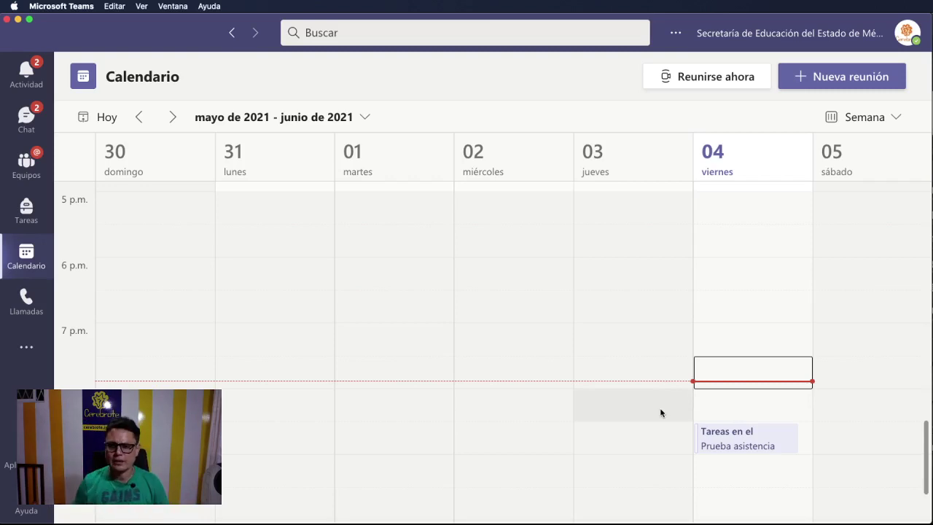
Step: Open the assignments (Tareas) of the General channel in the Pruebas Cerebrote team
{"action": "left_click", "coordinate": [38, 178]}
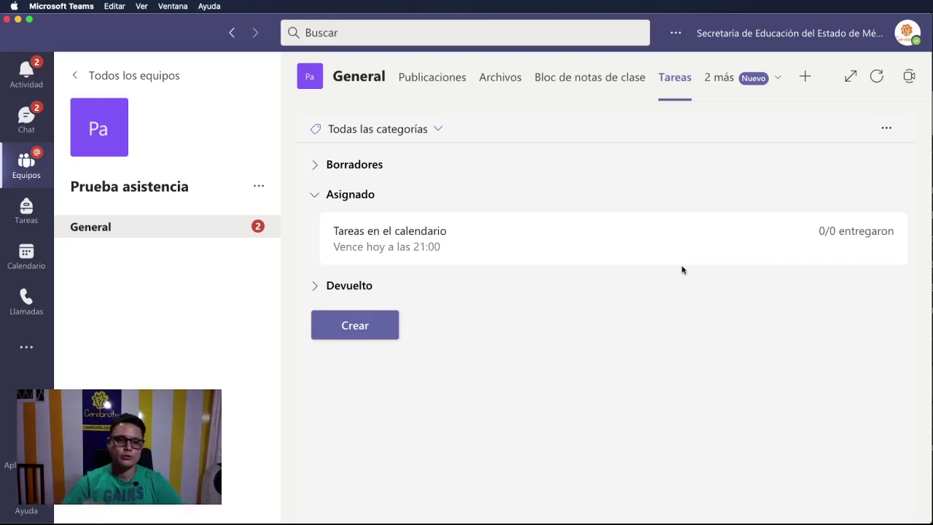
{"action": "left_click", "coordinate": [161, 76]}
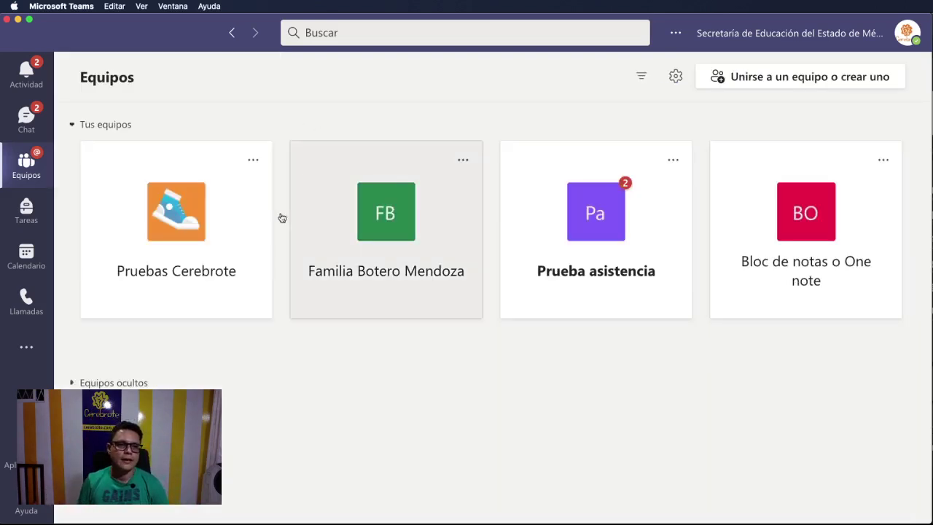
{"action": "left_click", "coordinate": [179, 273]}
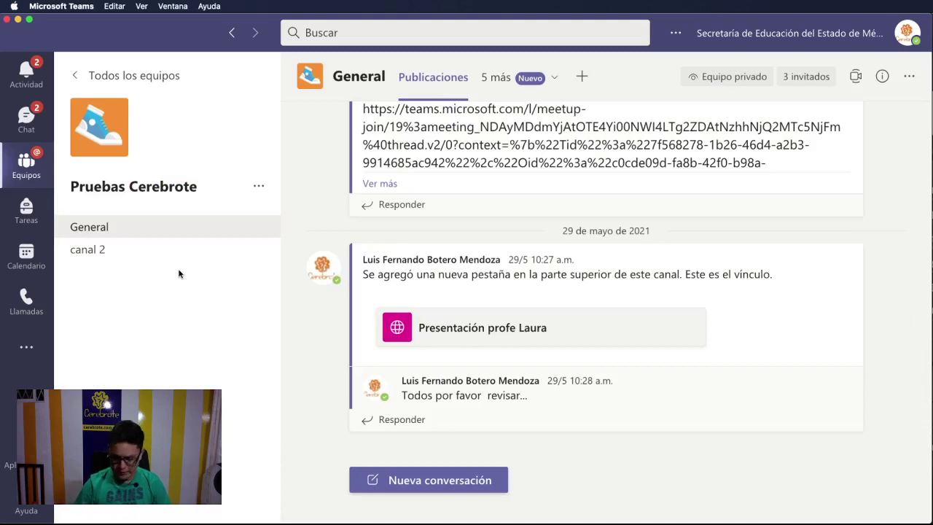
{"action": "key", "text": "super+minus"}
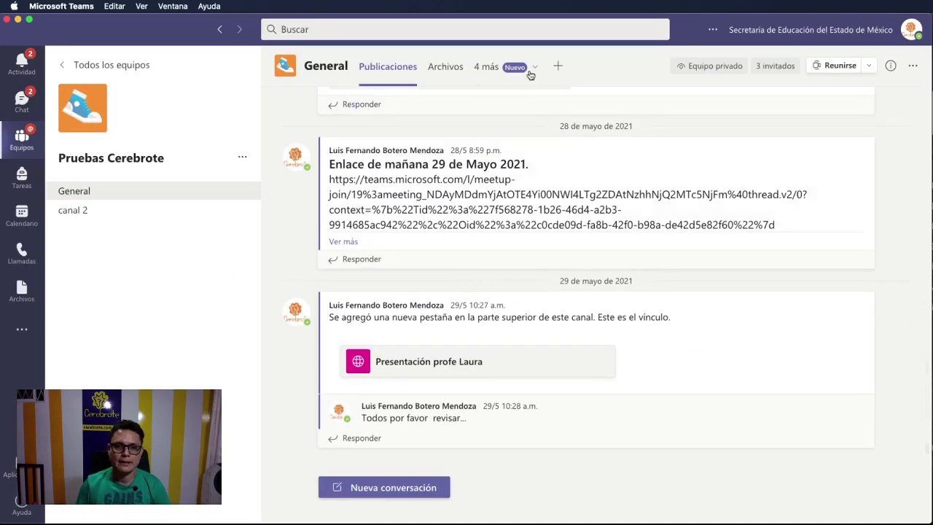
{"action": "left_click", "coordinate": [530, 73]}
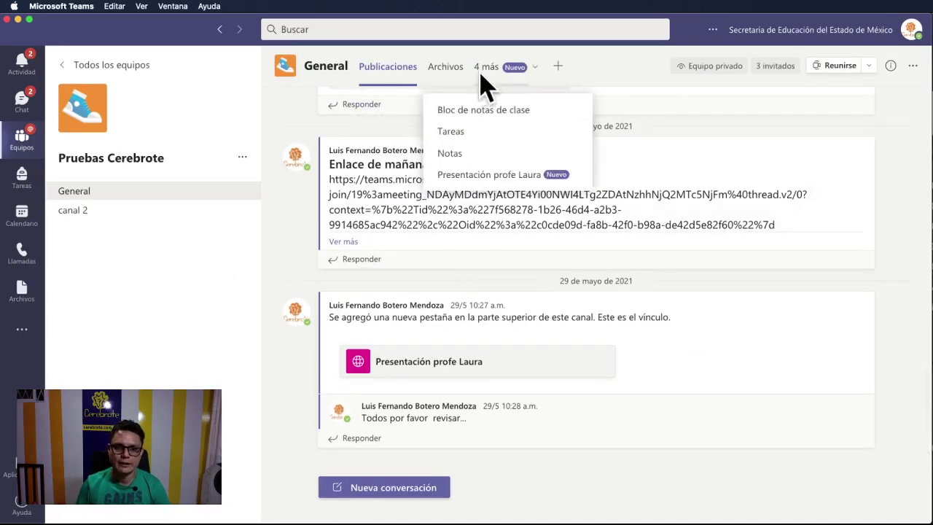
{"action": "left_click", "coordinate": [457, 134]}
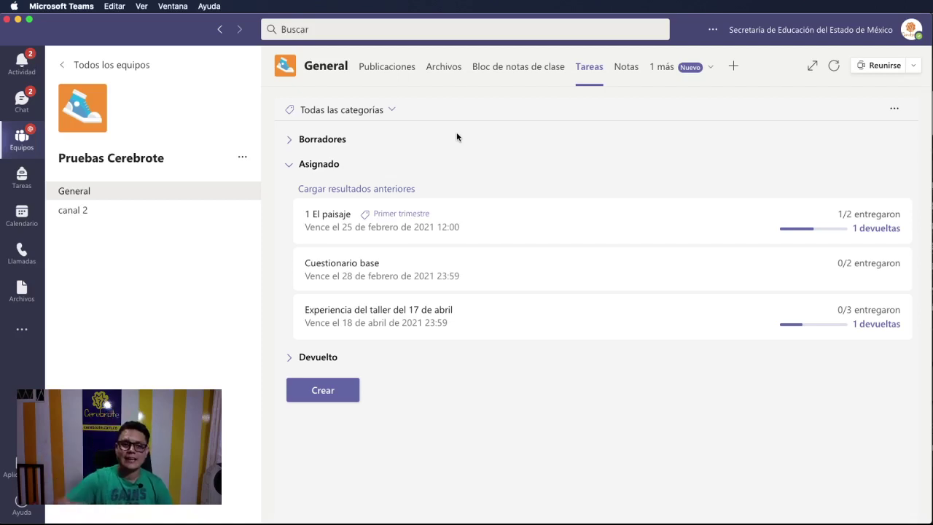
Step: Start creating a new assignment of the Tarea type for the Pruebas Cerebrote team
{"action": "left_click", "coordinate": [323, 391]}
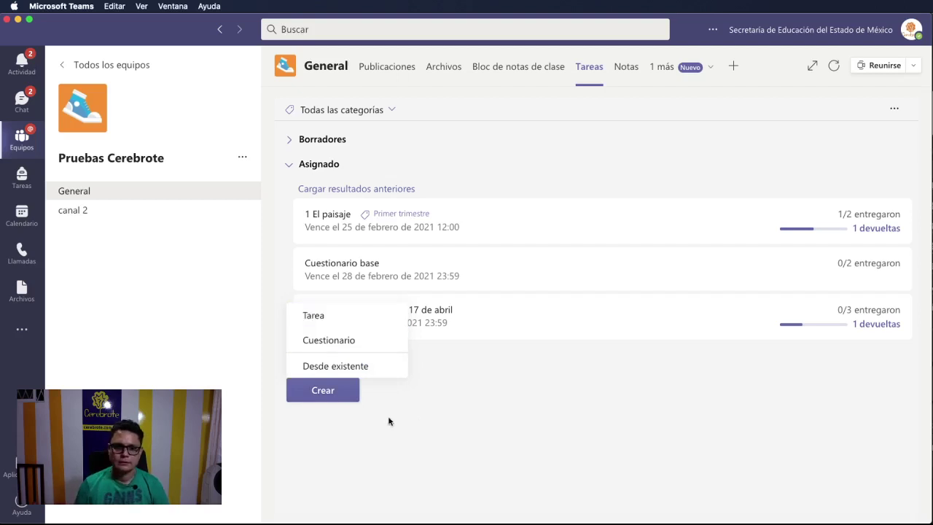
{"action": "left_click", "coordinate": [423, 423]}
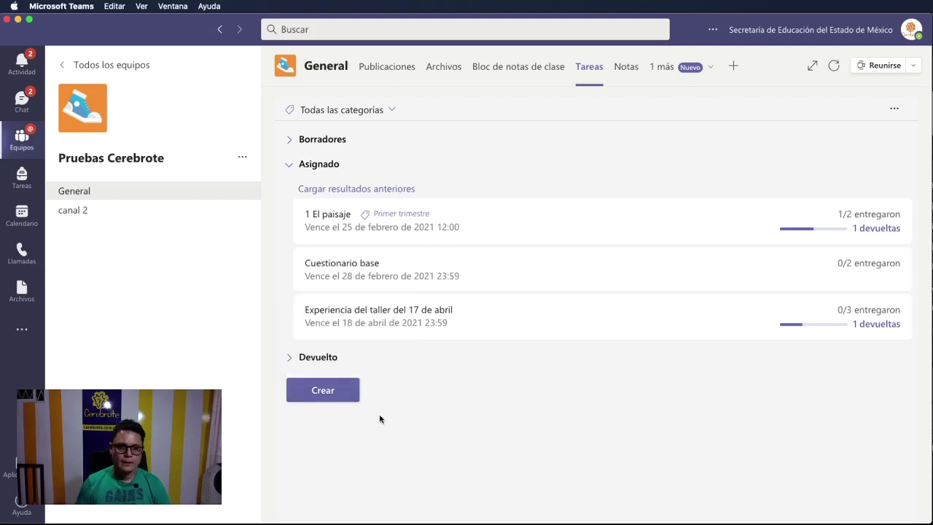
{"action": "left_click", "coordinate": [322, 391]}
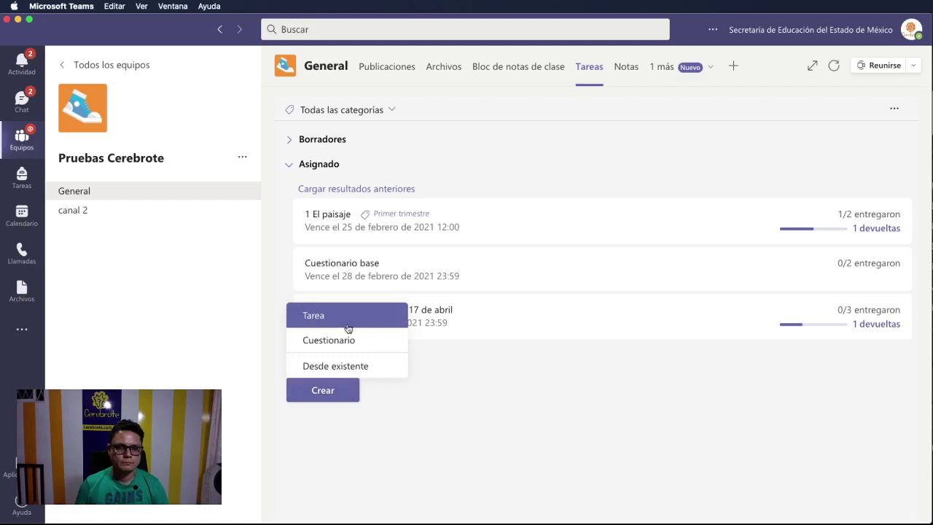
{"action": "left_click", "coordinate": [347, 324]}
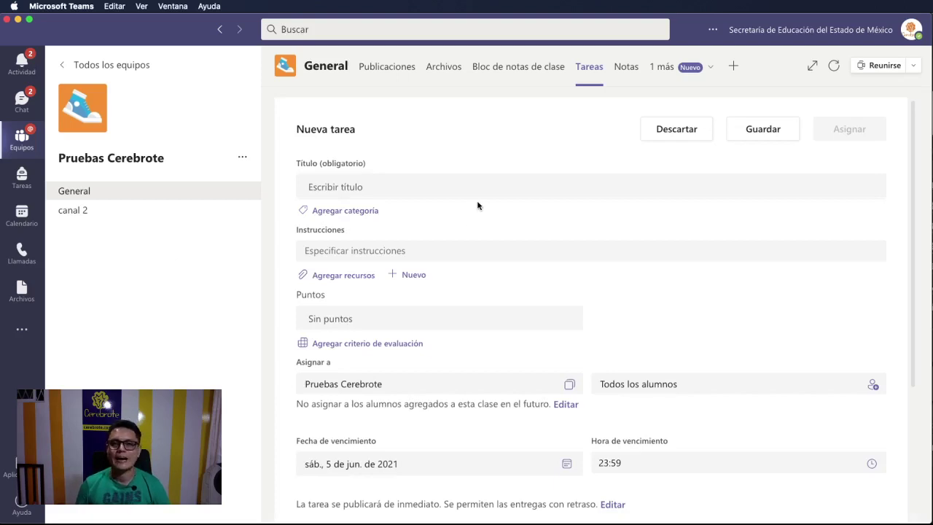
Step: Title the new assignment "Tareas para el calendario"
{"action": "left_click", "coordinate": [452, 192]}
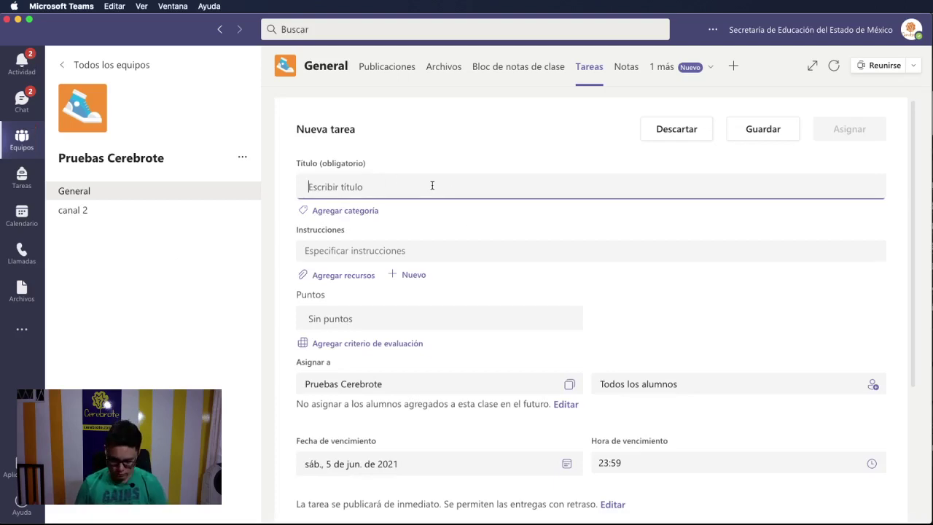
{"action": "type", "text": "Tareas pa"}
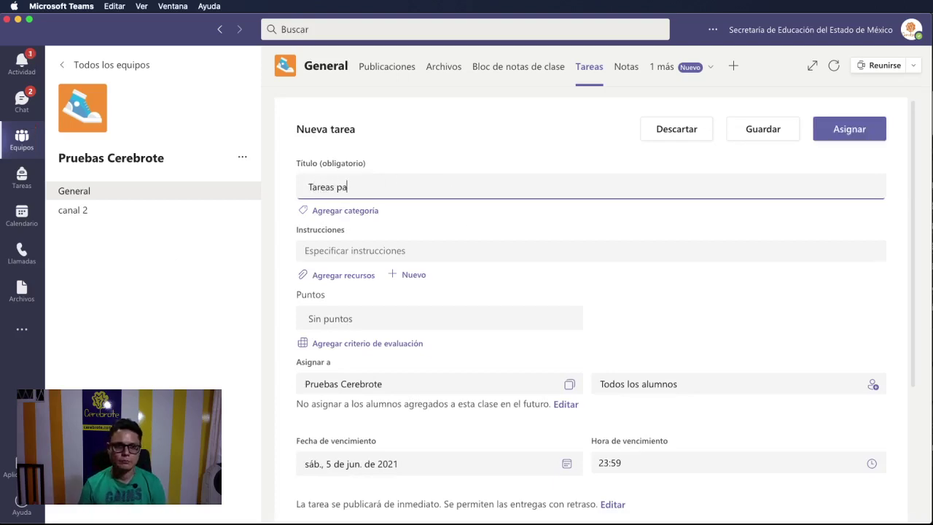
{"action": "type", "text": "ra el calendario"}
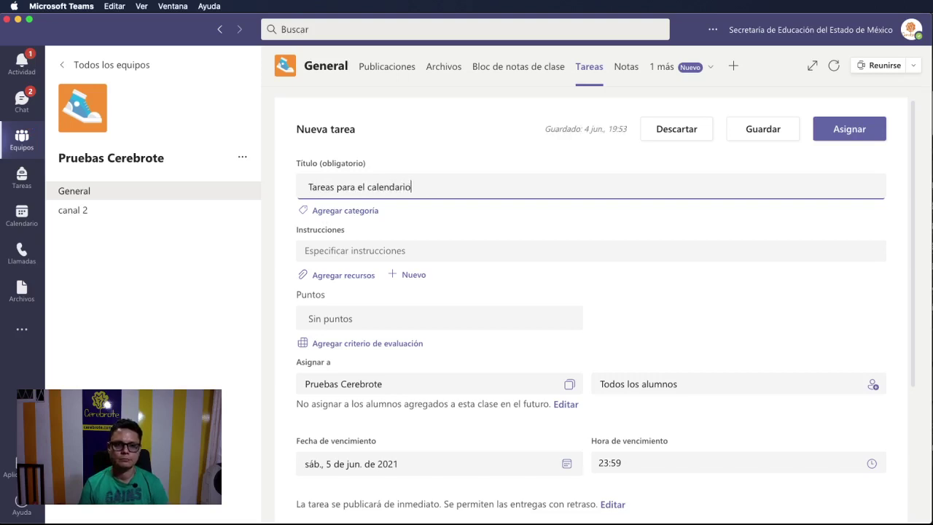
Step: Enter the assignment instructions "Por favor cargar una tarea señor Cerebrote."
{"action": "left_click", "coordinate": [452, 255]}
{"action": "type", "text": "P"}
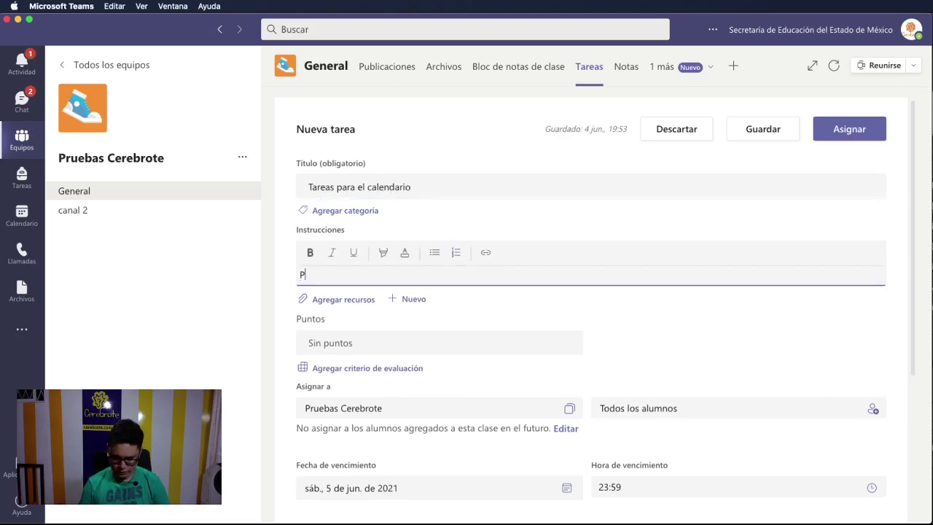
{"action": "type", "text": "or favor cargar una"}
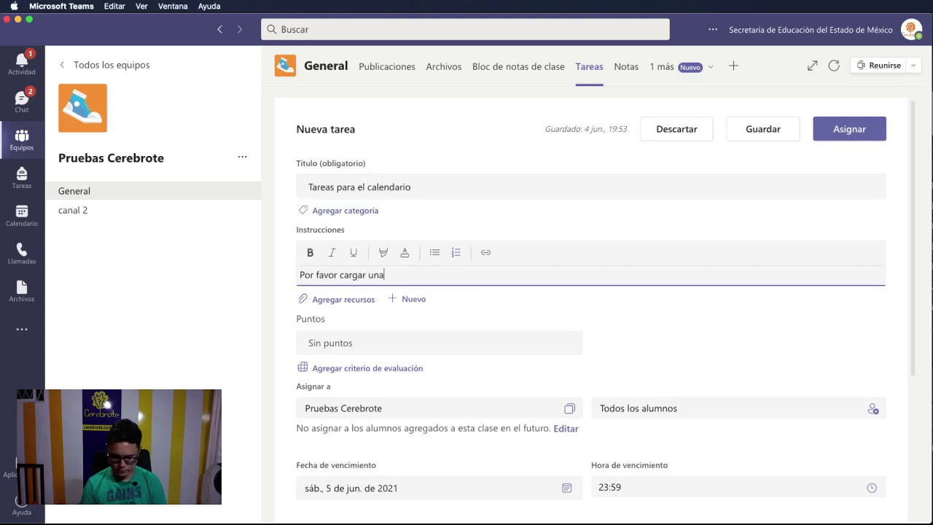
{"action": "type", "text": " tarea se"}
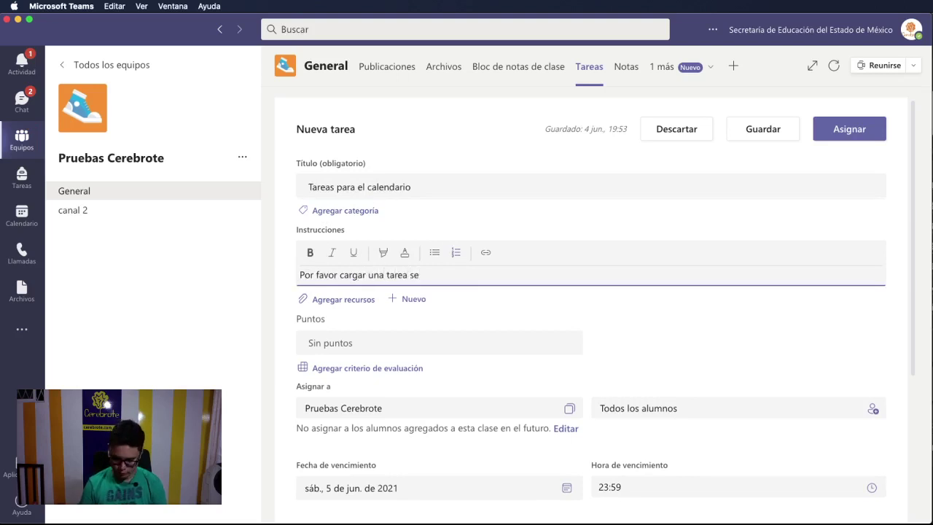
{"action": "type", "text": "ñor Cerebrote."}
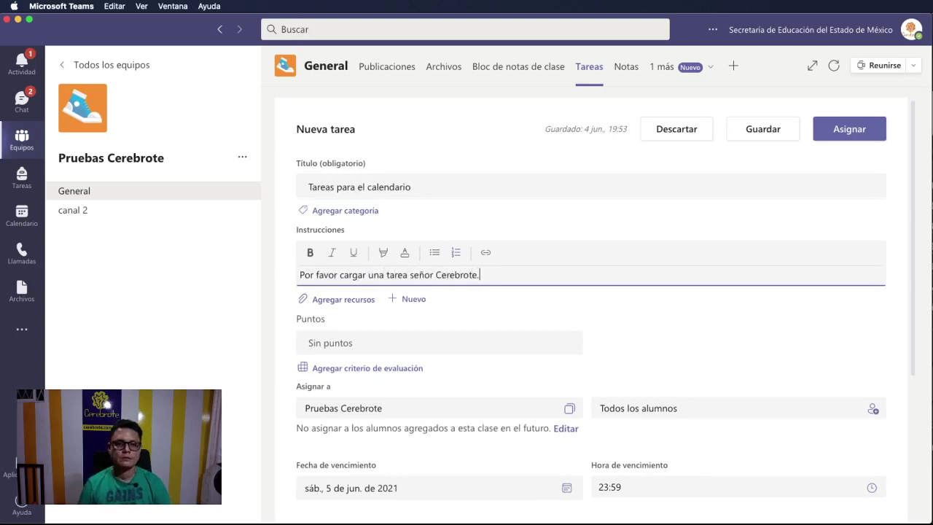
Step: Set the assignment's points to 100 and enlarge the interface zoom to 145 %
{"action": "scroll", "coordinate": [518, 336], "scroll_direction": "down", "scroll_amount": 3}
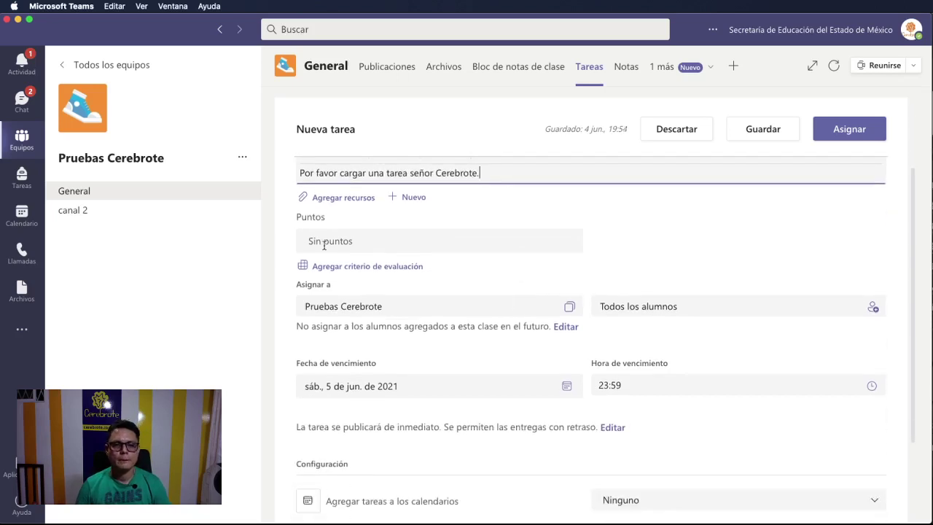
{"action": "left_click", "coordinate": [398, 248]}
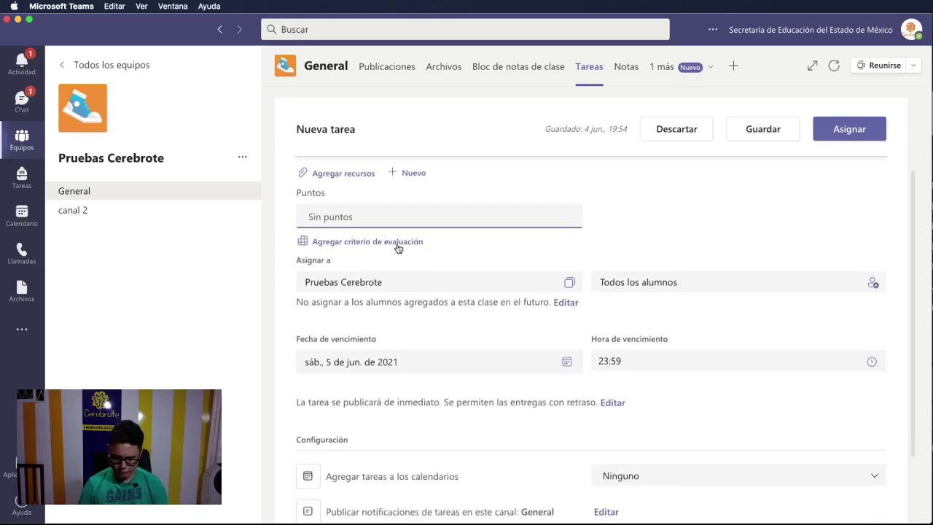
{"action": "type", "text": "100"}
{"action": "left_click", "coordinate": [720, 239]}
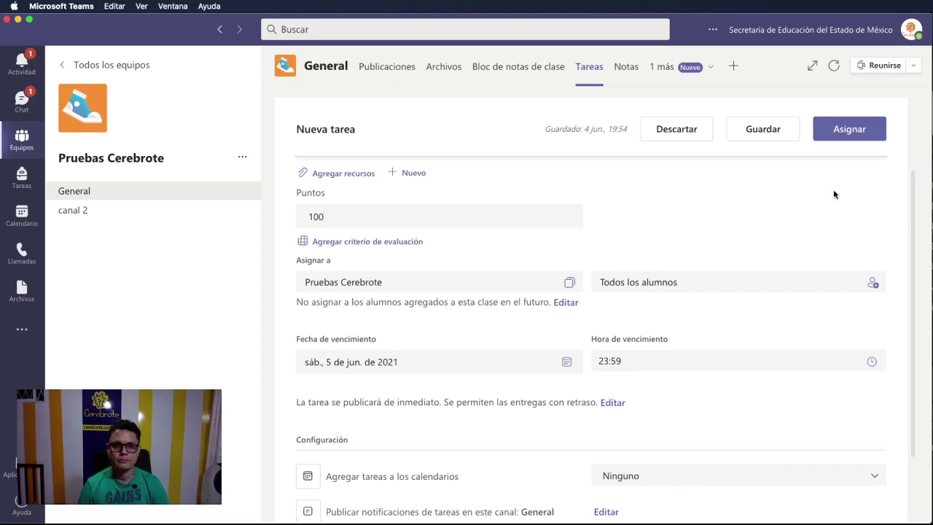
{"action": "left_click", "coordinate": [713, 30]}
{"action": "left_click", "coordinate": [762, 96]}
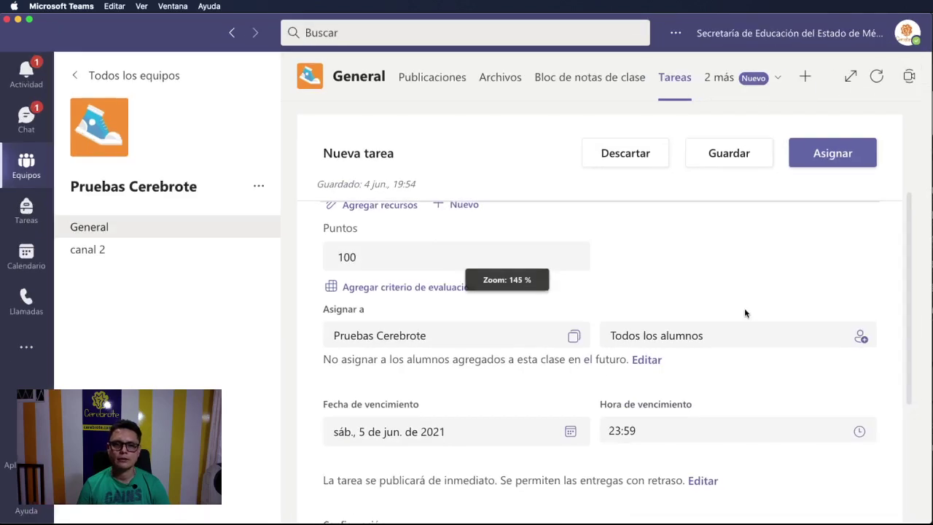
Step: Check which other classes the assignment can be given to, without adding any
{"action": "scroll", "coordinate": [692, 261], "scroll_direction": "up", "scroll_amount": 2}
{"action": "scroll", "coordinate": [692, 261], "scroll_direction": "down", "scroll_amount": 2}
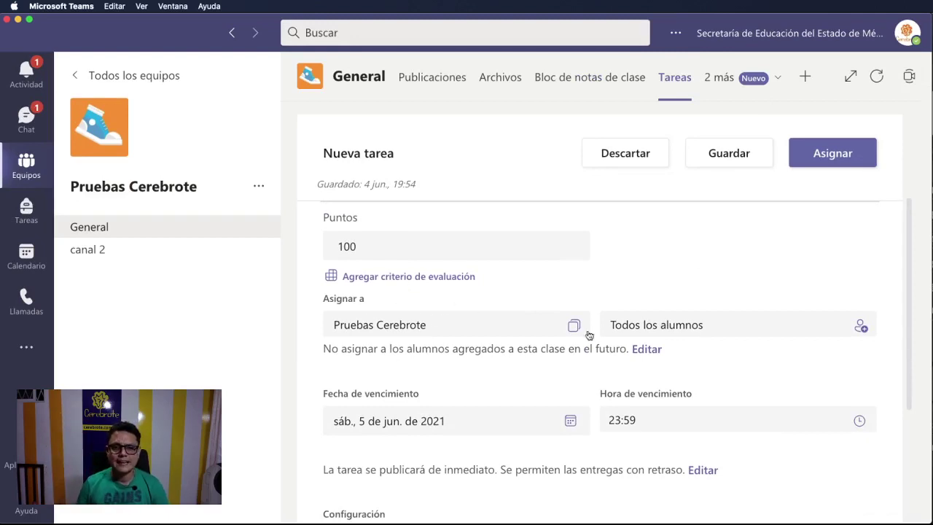
{"action": "scroll", "coordinate": [513, 323], "scroll_direction": "down", "scroll_amount": 1}
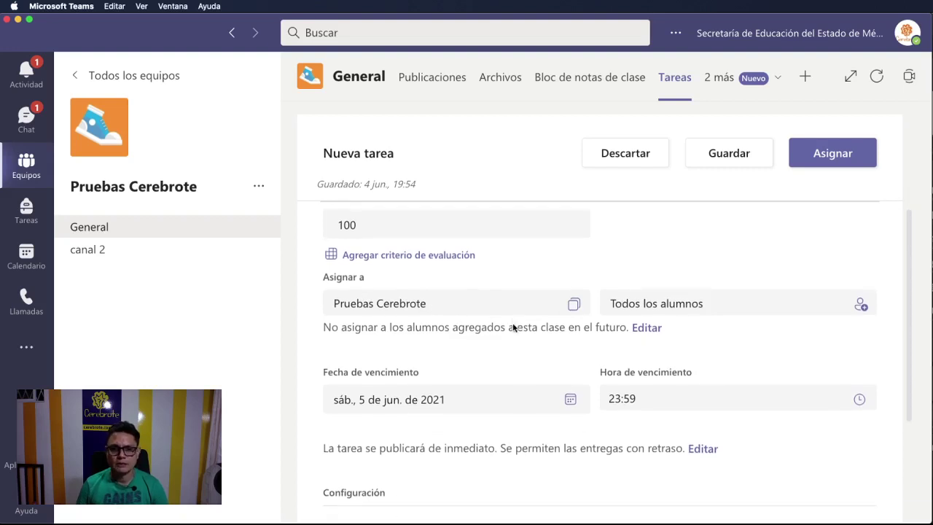
{"action": "left_click", "coordinate": [575, 304]}
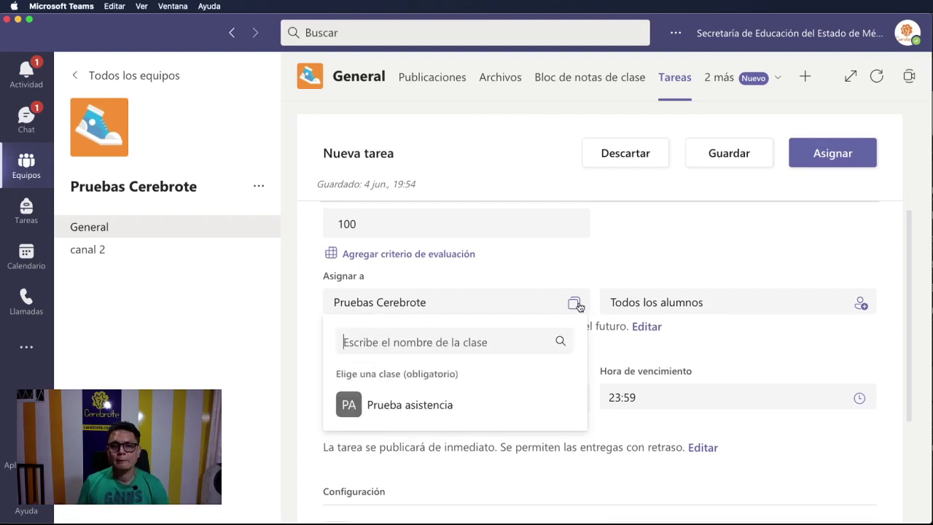
{"action": "left_click", "coordinate": [542, 268]}
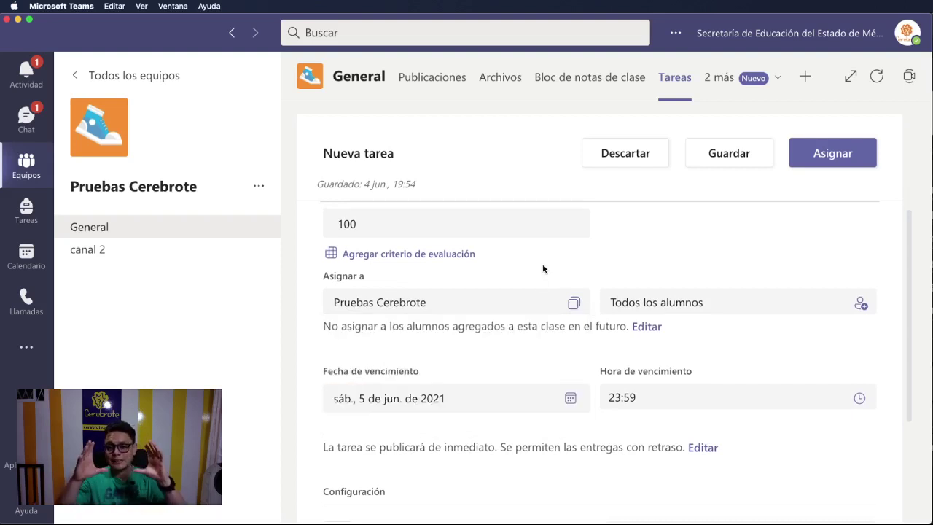
Step: Set the assignment's due time (Hora de vencimiento) to 8:30
{"action": "scroll", "coordinate": [542, 269], "scroll_direction": "down", "scroll_amount": 4}
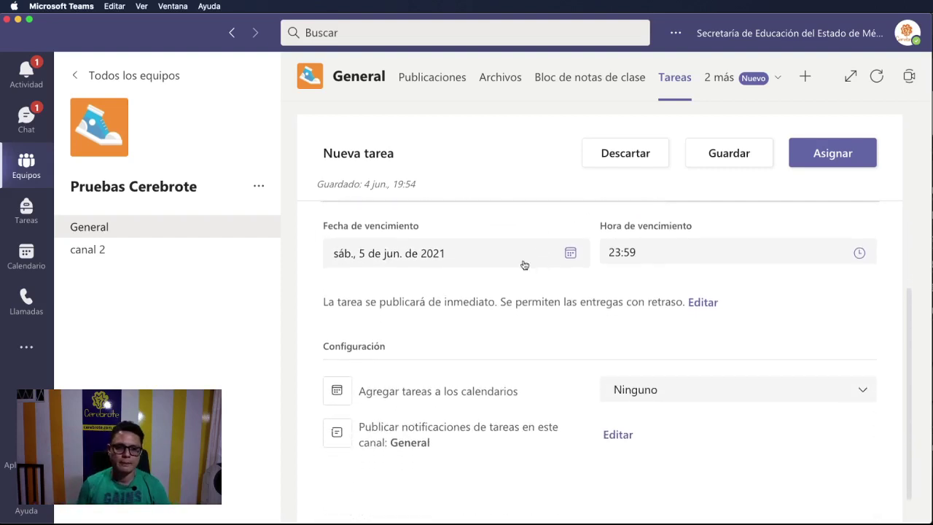
{"action": "scroll", "coordinate": [451, 254], "scroll_direction": "up", "scroll_amount": 1}
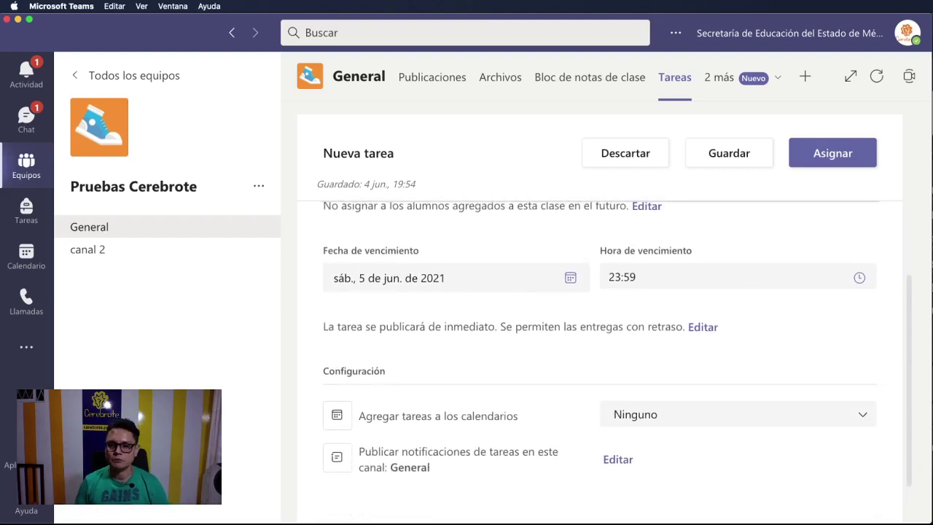
{"action": "left_click", "coordinate": [861, 280]}
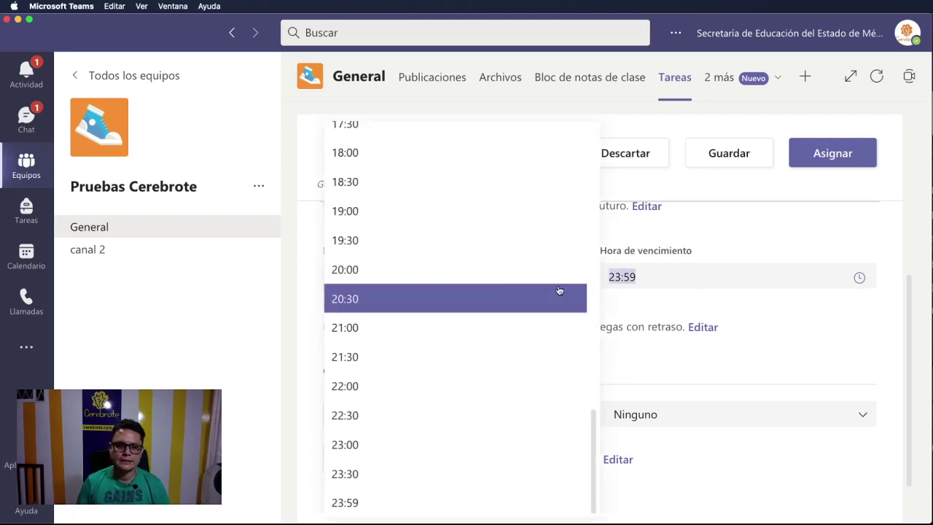
{"action": "scroll", "coordinate": [525, 295], "scroll_direction": "up", "scroll_amount": 10}
{"action": "scroll", "coordinate": [526, 298], "scroll_direction": "up", "scroll_amount": 2}
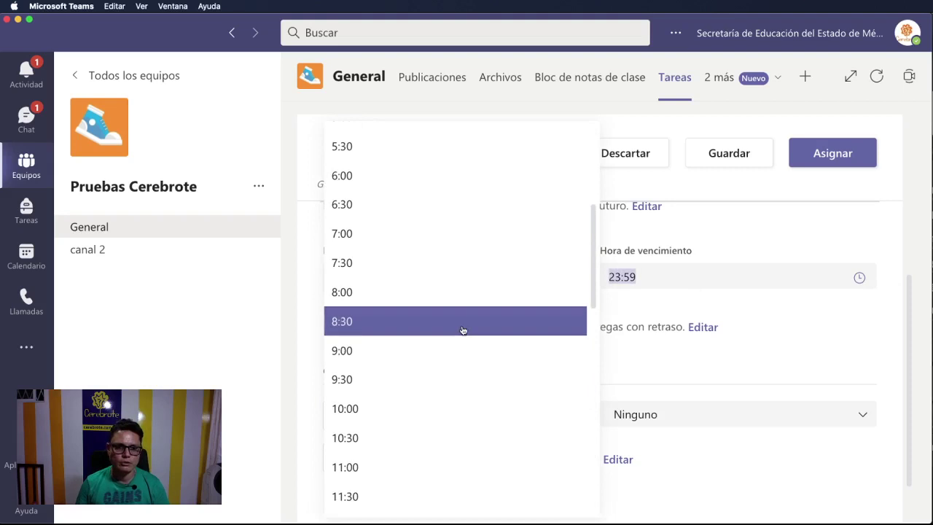
{"action": "left_click", "coordinate": [462, 324]}
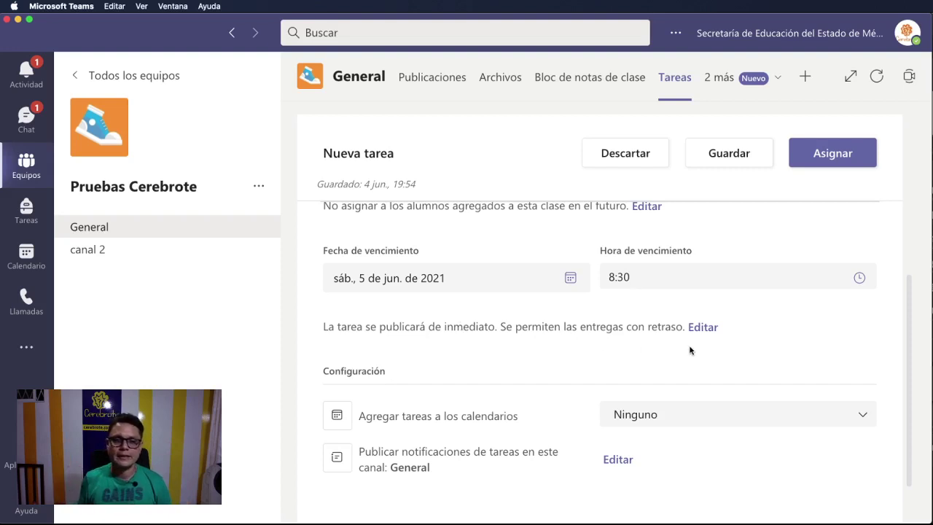
Step: Set the assignment to be added to the calendars of "Los alumnos y yo" and review the channel notification setting
{"action": "scroll", "coordinate": [615, 347], "scroll_direction": "down", "scroll_amount": 3}
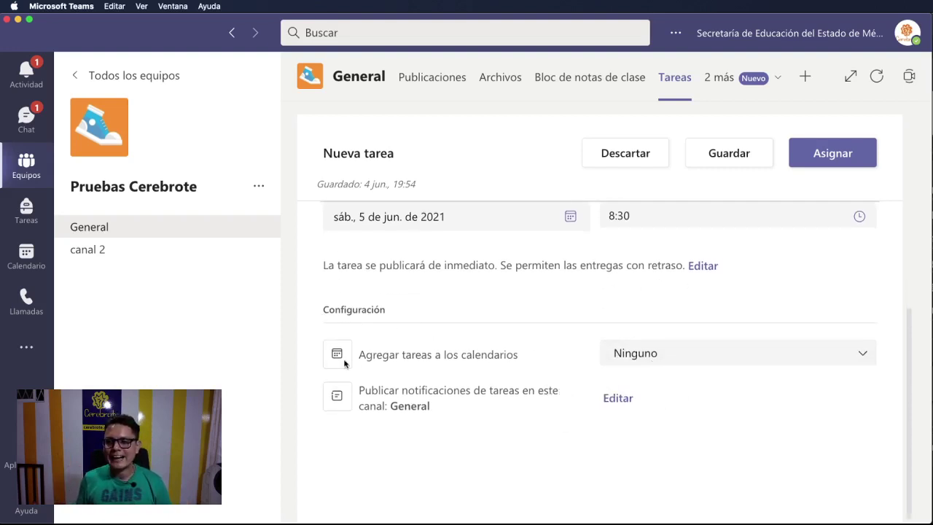
{"action": "left_click_drag", "start_coordinate": [358, 355], "coordinate": [424, 366]}
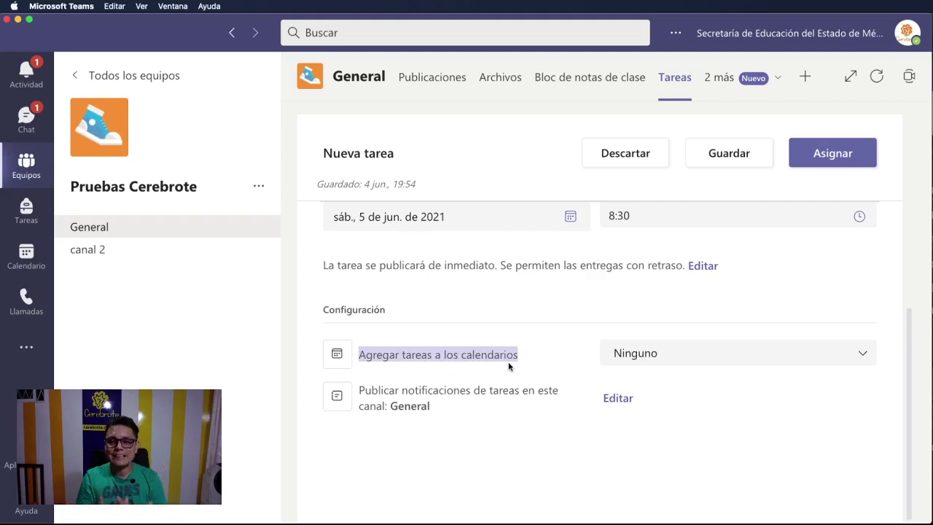
{"action": "left_click", "coordinate": [767, 360]}
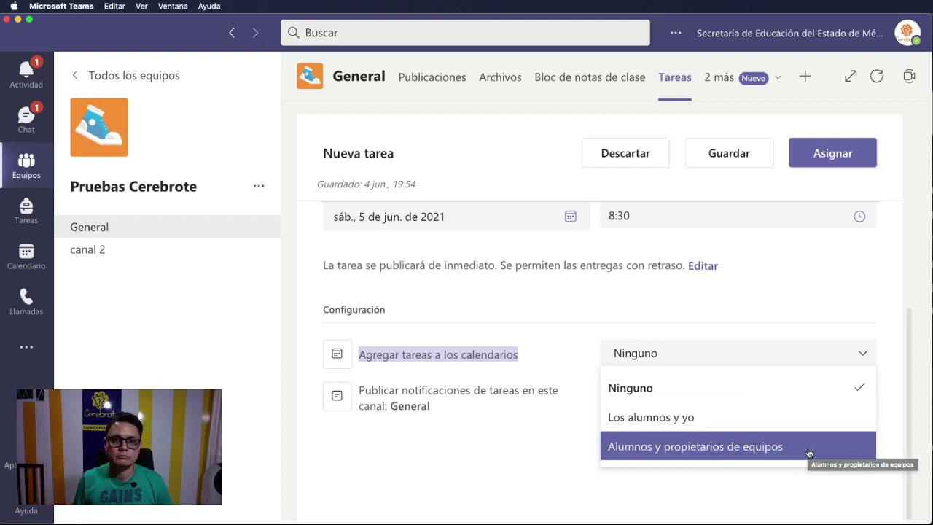
{"action": "left_click", "coordinate": [695, 427]}
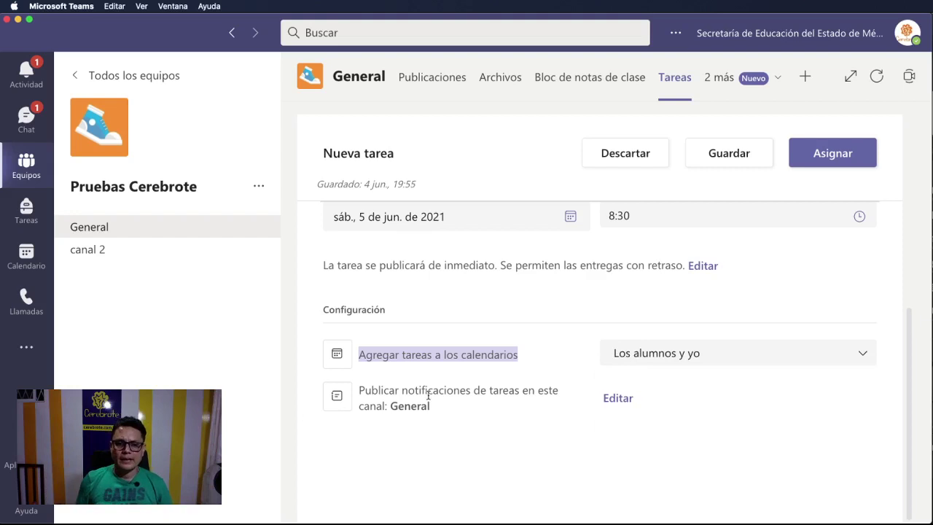
{"action": "left_click_drag", "start_coordinate": [361, 391], "coordinate": [451, 405]}
{"action": "left_click", "coordinate": [545, 394]}
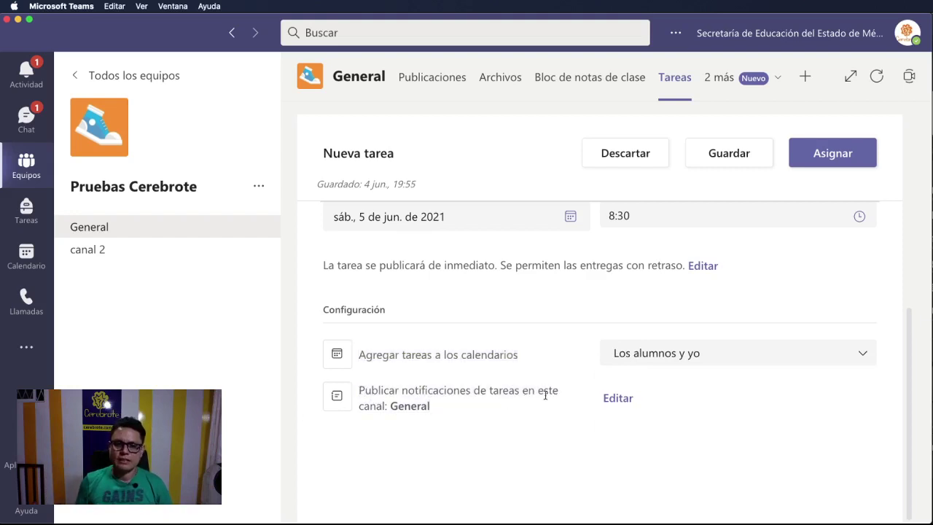
Step: Check the channels available for the assignment's notification, keep General, and assign the assignment to the class
{"action": "left_click", "coordinate": [612, 397]}
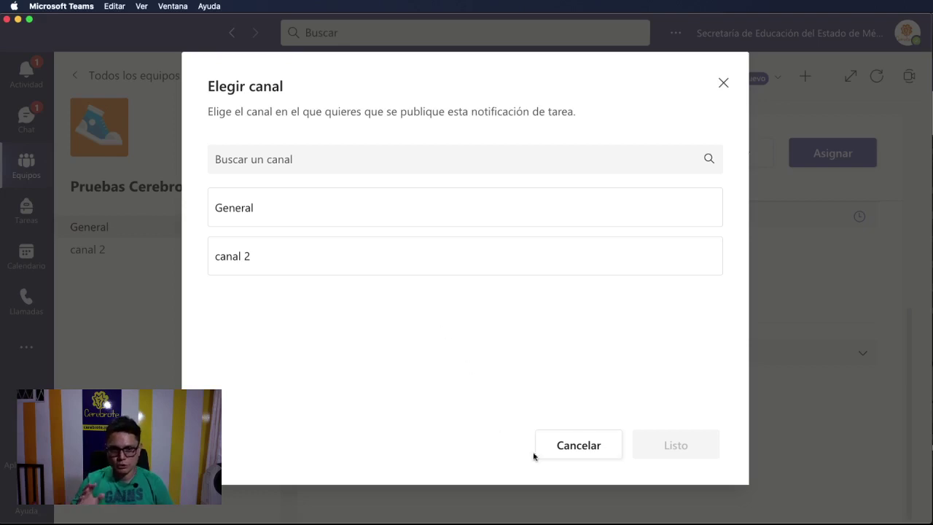
{"action": "left_click", "coordinate": [567, 458]}
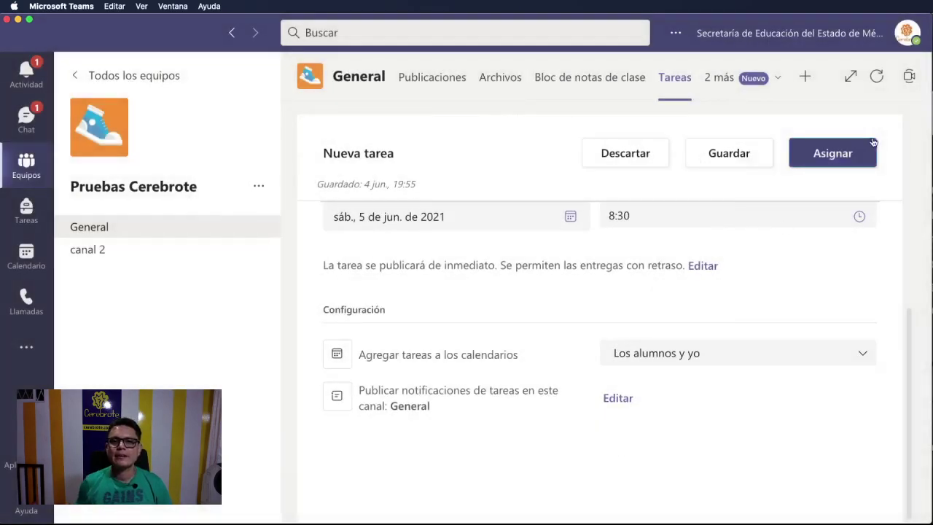
{"action": "left_click", "coordinate": [832, 153]}
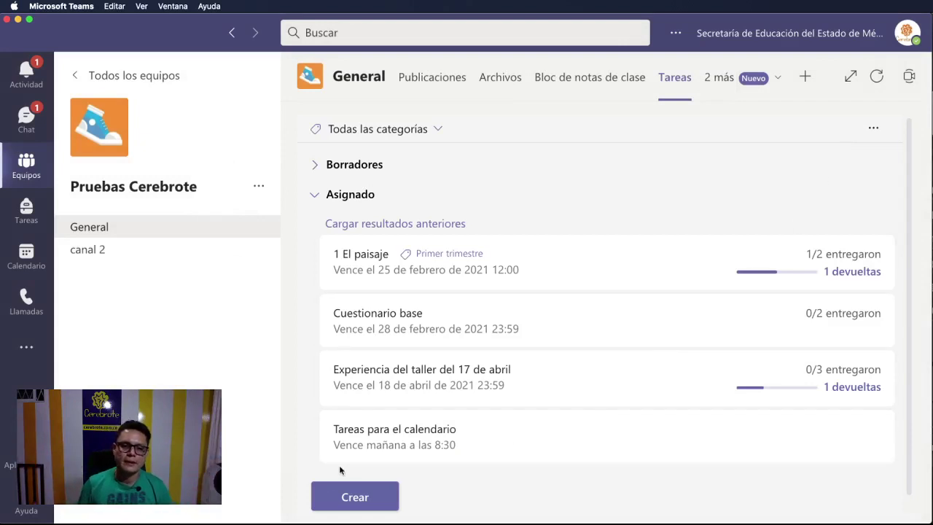
Step: Look for "Tareas para el calendario" among the assigned assignments and view its notification in the General channel's posts
{"action": "scroll", "coordinate": [342, 437], "scroll_direction": "down", "scroll_amount": 2}
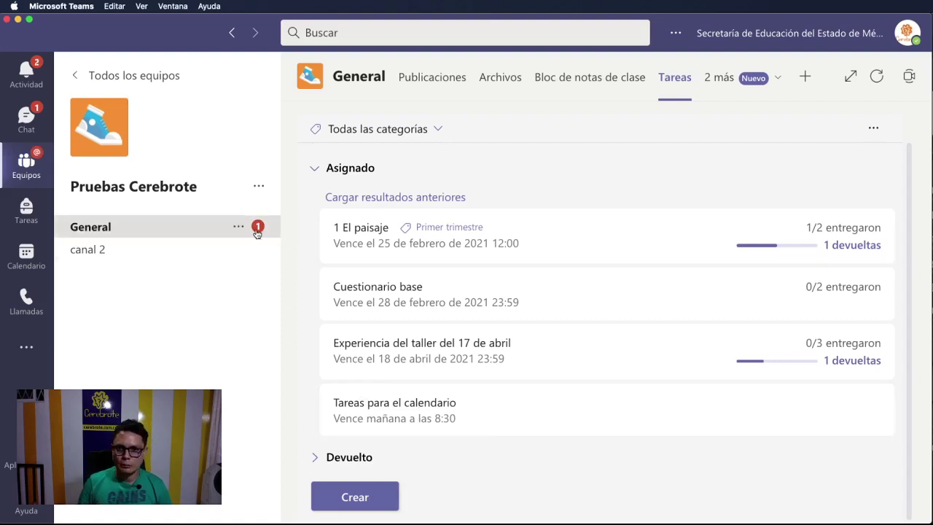
{"action": "left_click", "coordinate": [138, 227]}
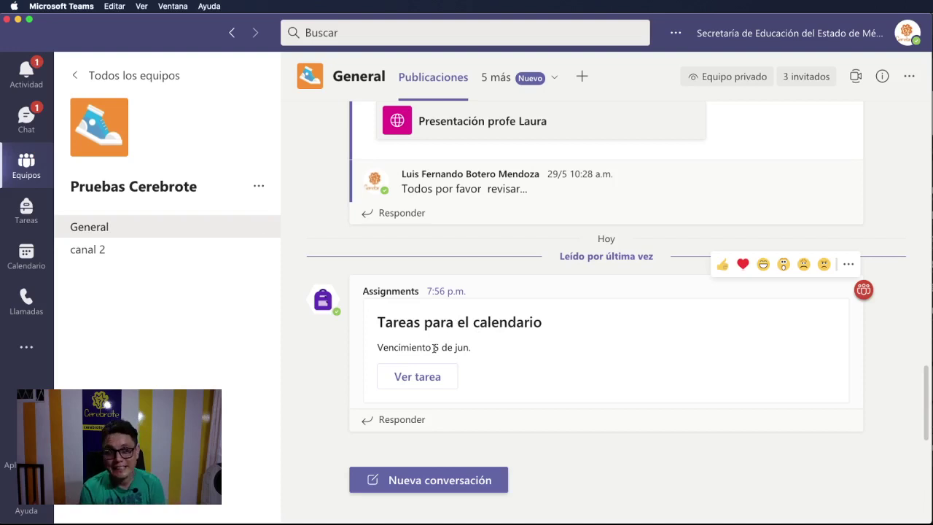
Step: Go to the weekly calendar and find the "Tareas para el calendario" assignment on Saturday the 5th around 8 a.m
{"action": "left_click", "coordinate": [21, 270]}
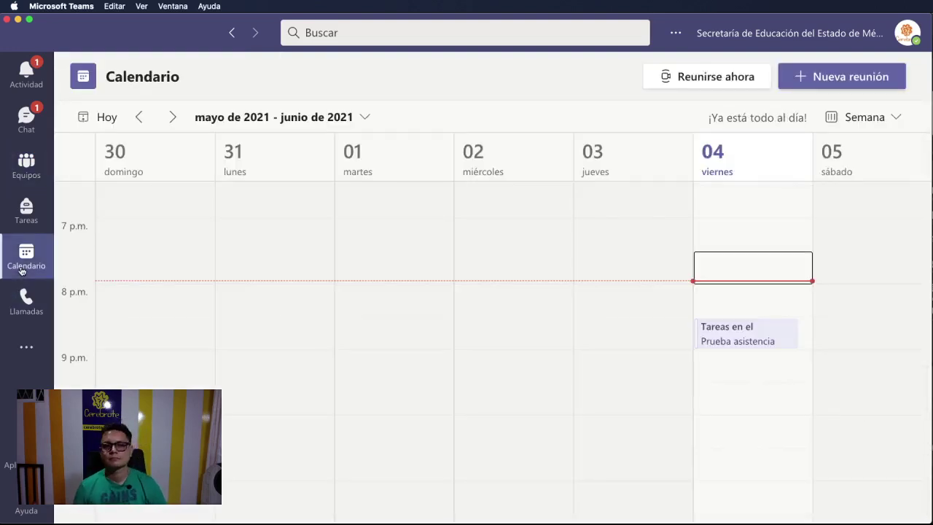
{"action": "scroll", "coordinate": [502, 366], "scroll_direction": "up", "scroll_amount": 10}
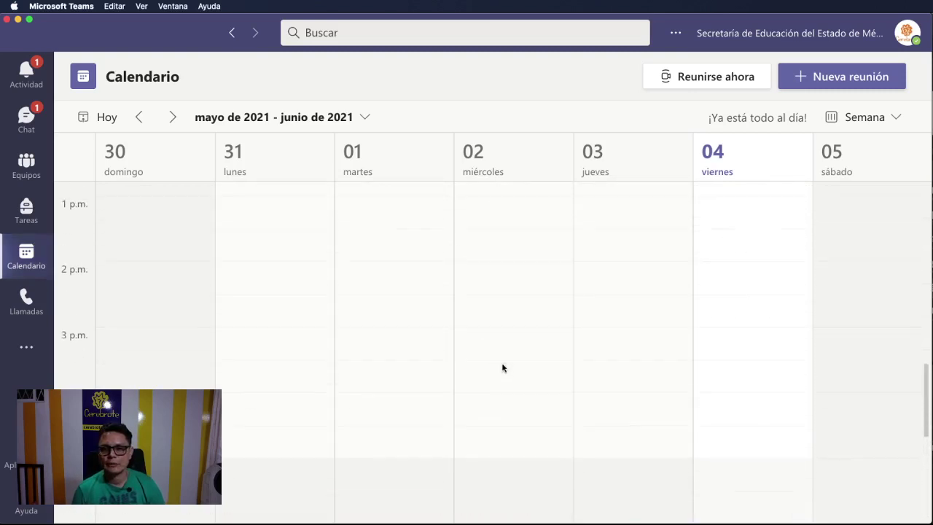
{"action": "scroll", "coordinate": [502, 367], "scroll_direction": "up", "scroll_amount": 10}
{"action": "scroll", "coordinate": [502, 367], "scroll_direction": "down", "scroll_amount": 2}
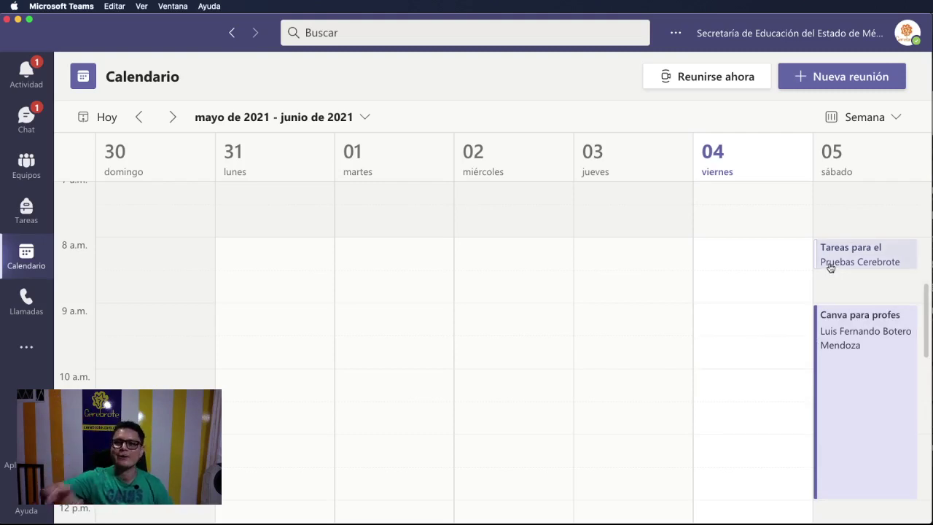
Step: View the details and response options of the "Tareas para el calendario" calendar event, and close them without responding
{"action": "left_click", "coordinate": [867, 261]}
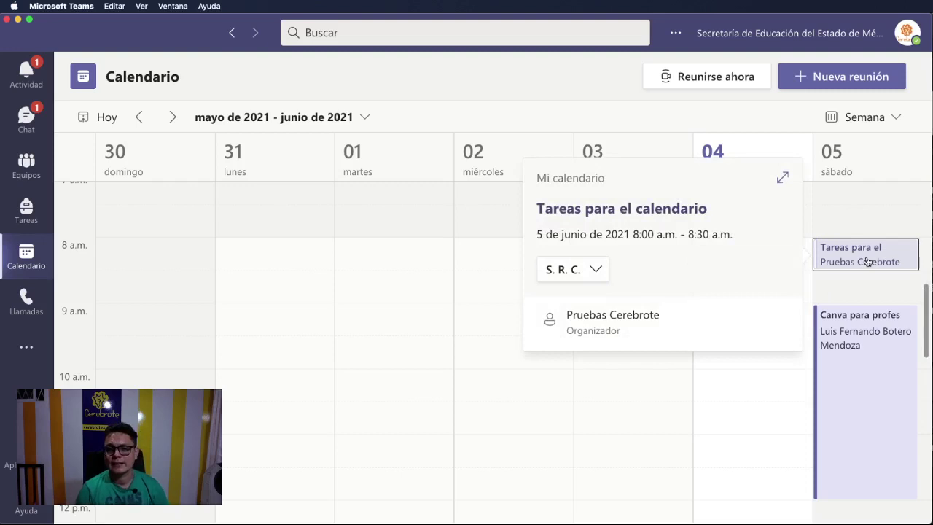
{"action": "left_click", "coordinate": [600, 274]}
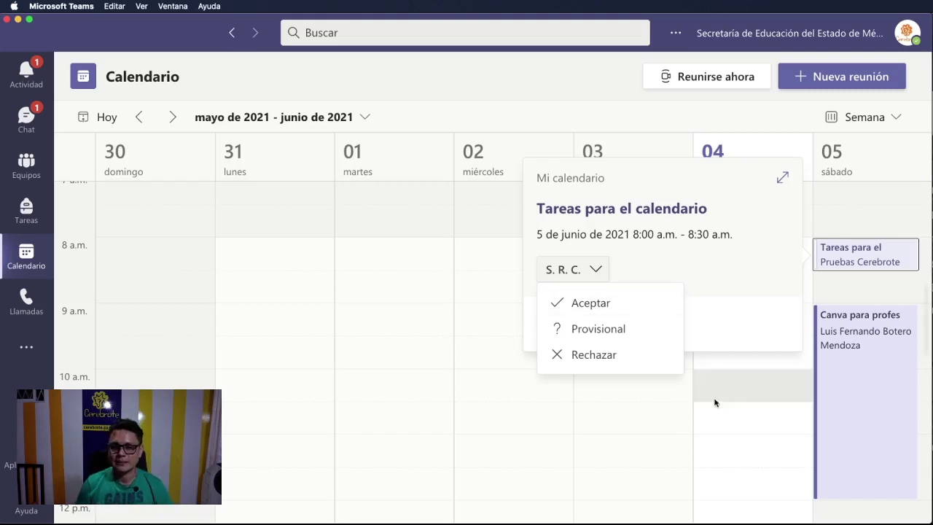
{"action": "left_click", "coordinate": [731, 383]}
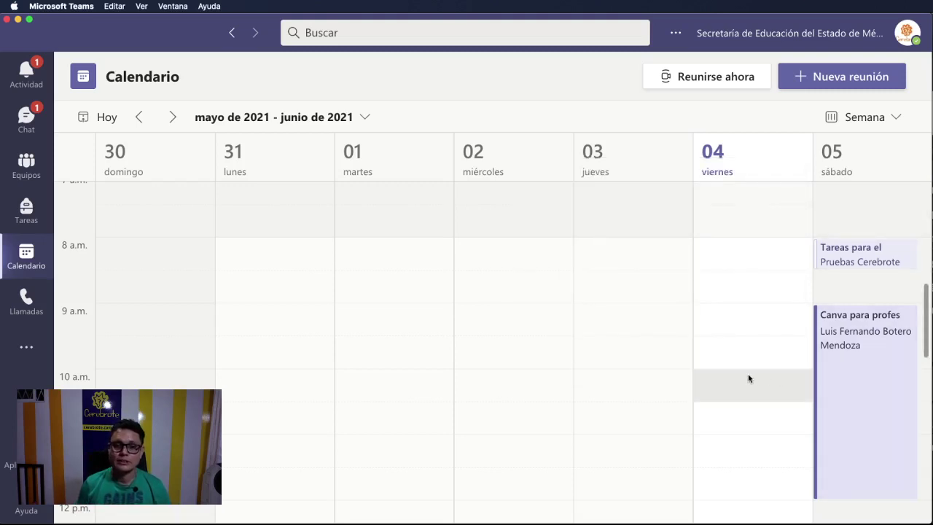
{"action": "scroll", "coordinate": [748, 377], "scroll_direction": "down", "scroll_amount": 1}
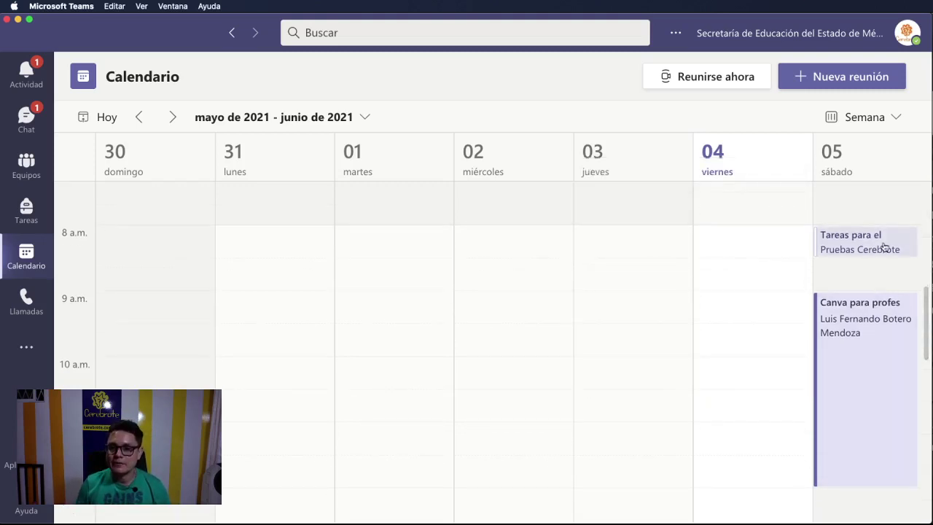